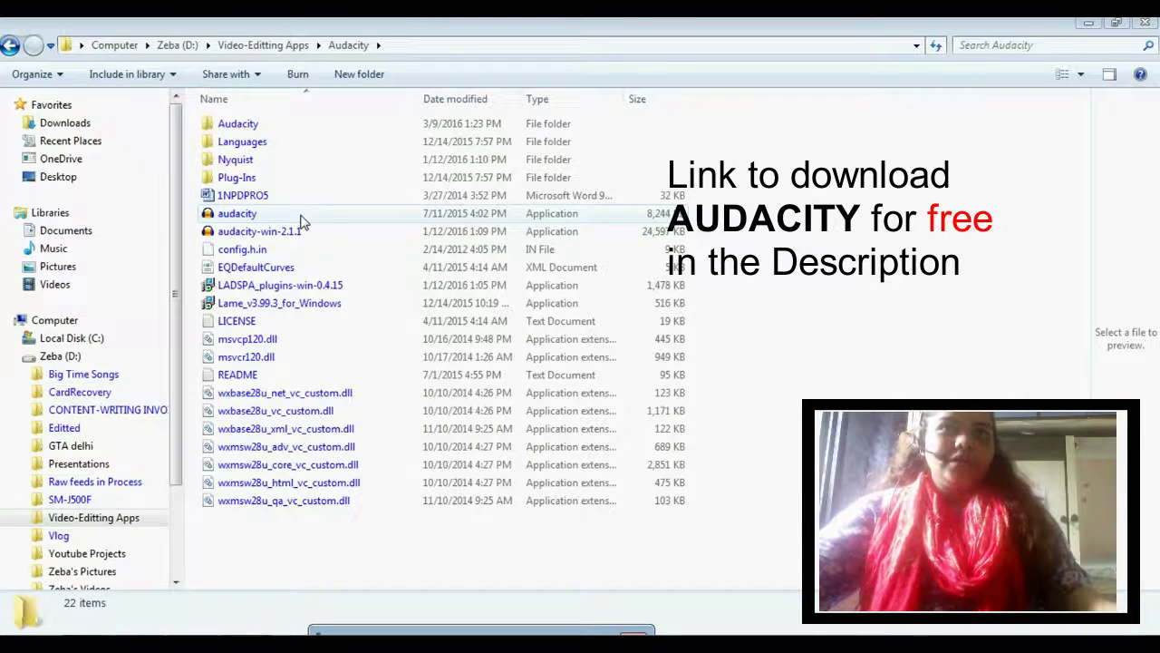
- Launch Audacity and bring up the File > Import > Audio file dialog
{"action": "double_click", "coordinate": [303, 218]}
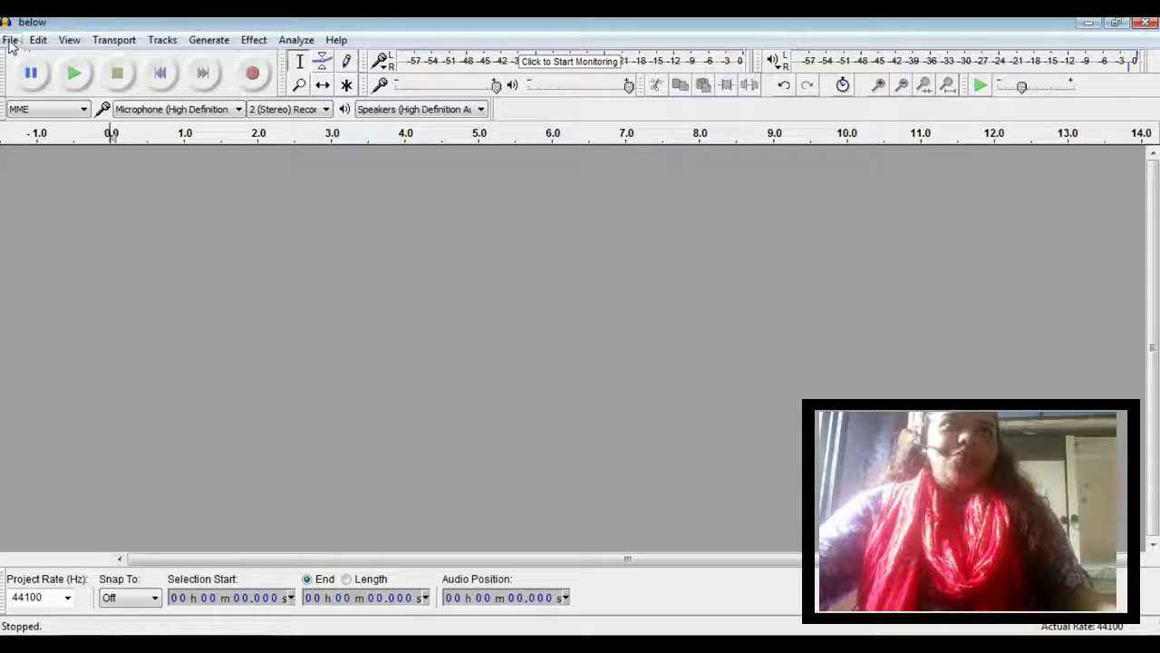
{"action": "left_click", "coordinate": [10, 43]}
{"action": "mouse_move", "coordinate": [42, 250]}
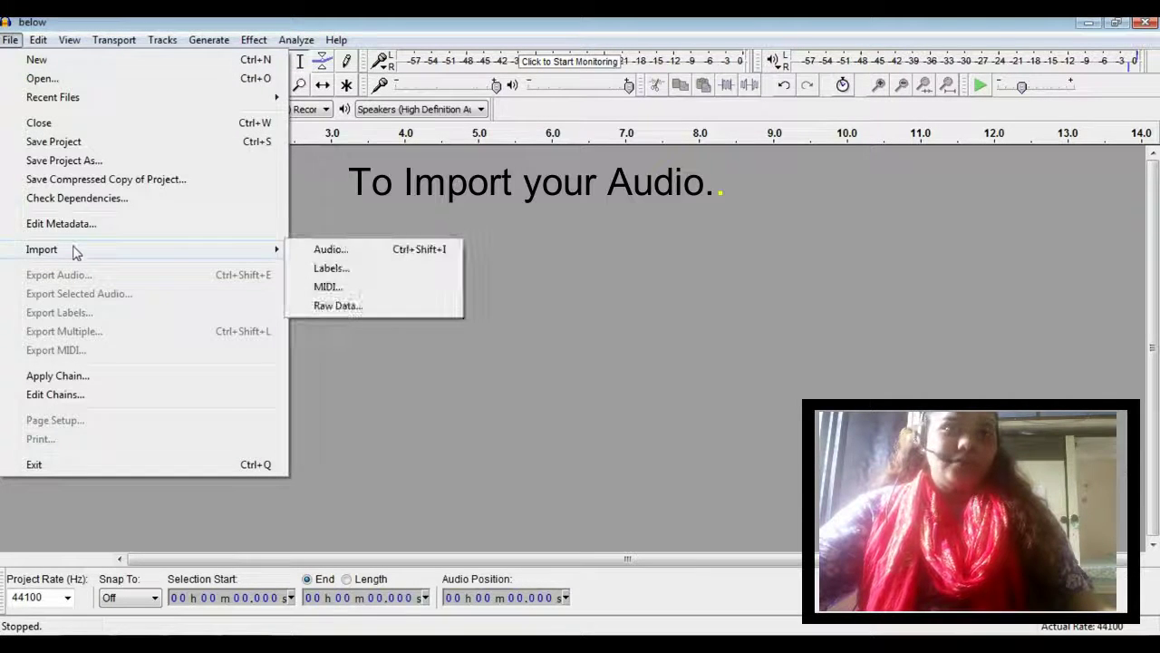
{"action": "left_click", "coordinate": [594, 319]}
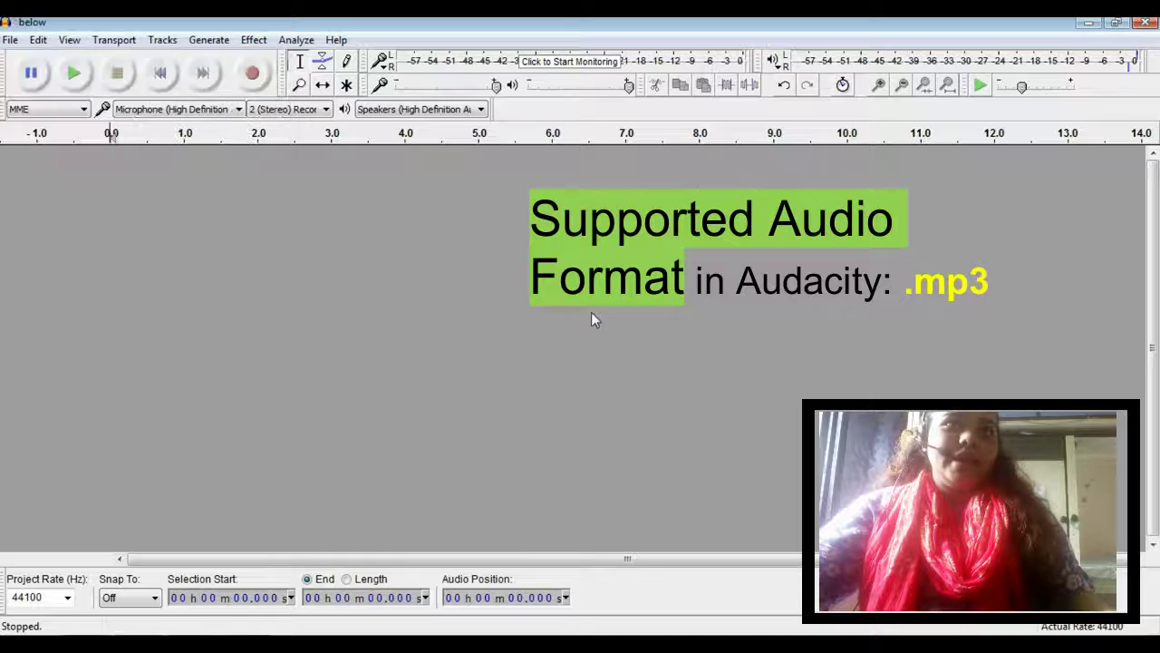
{"action": "left_click", "coordinate": [10, 42]}
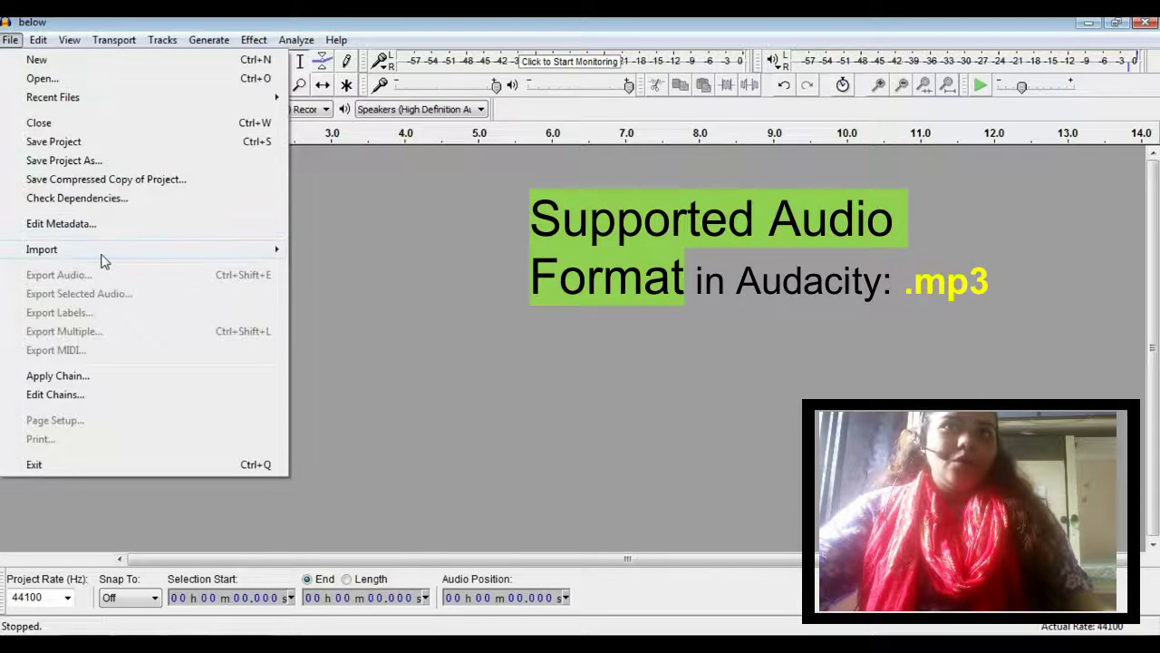
{"action": "mouse_move", "coordinate": [42, 249]}
{"action": "left_click", "coordinate": [322, 249]}
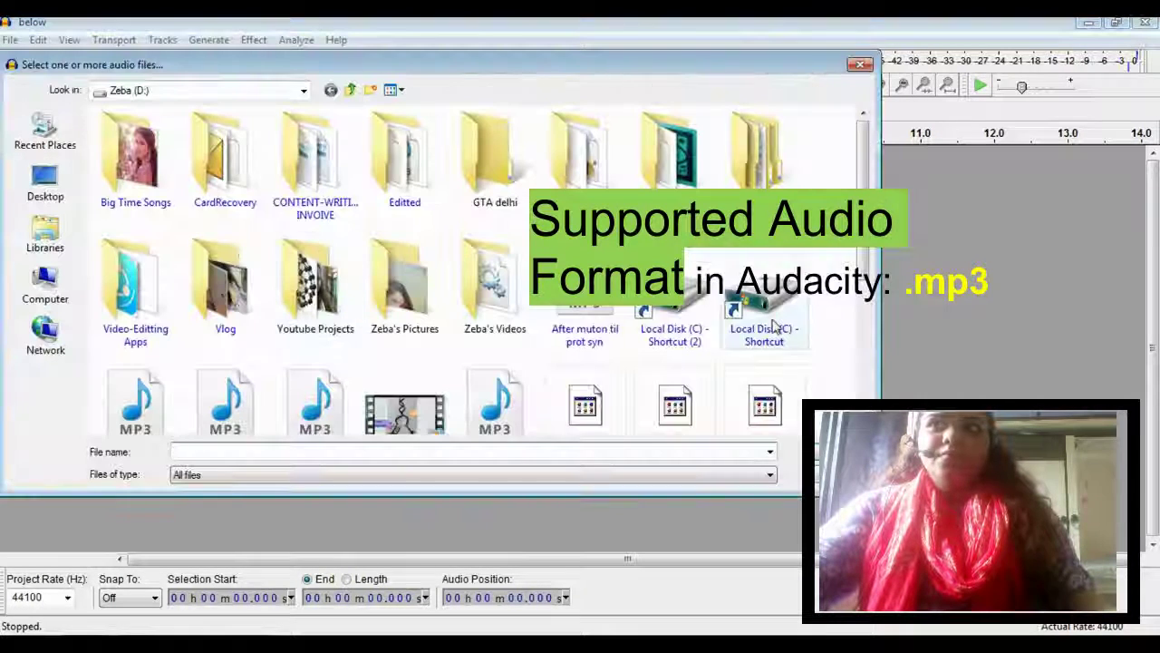
- Scroll the file list on drive D and select the Untitled WMA file
{"action": "left_click_drag", "start_coordinate": [866, 234], "coordinate": [865, 282]}
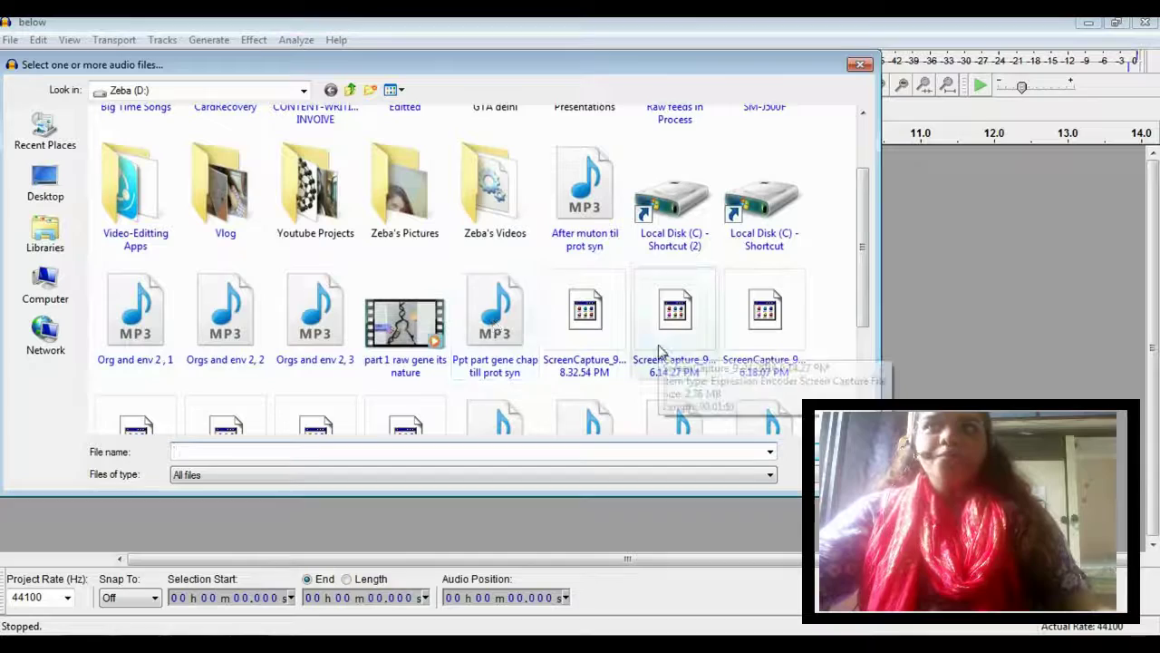
{"action": "left_click_drag", "start_coordinate": [863, 248], "coordinate": [869, 358]}
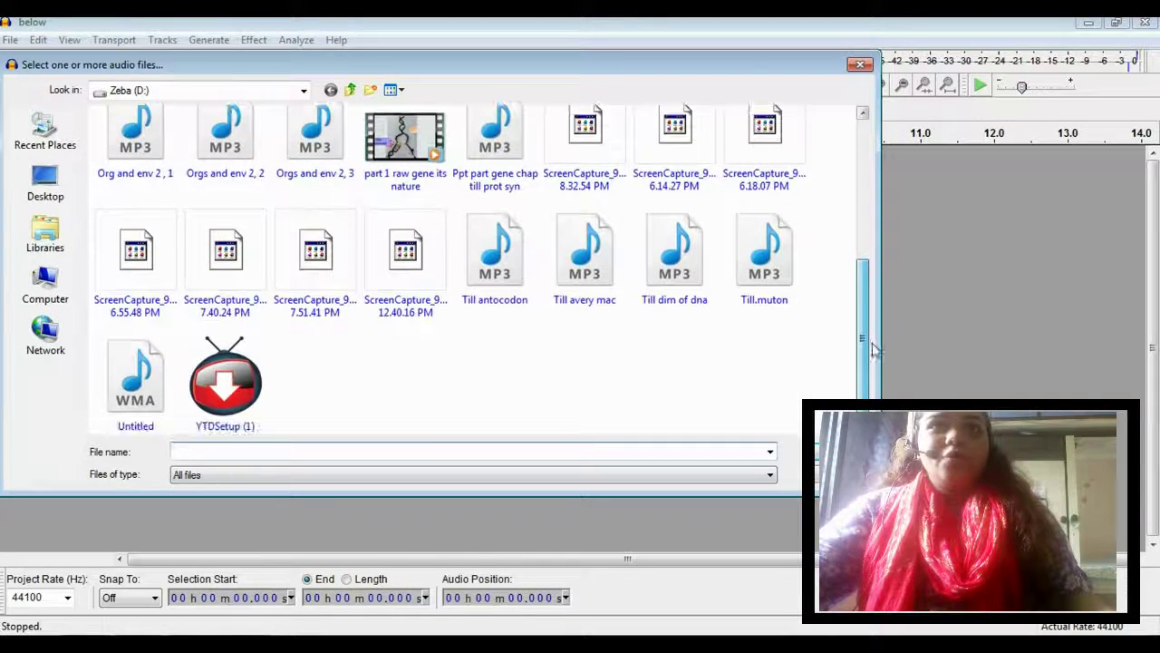
{"action": "left_click", "coordinate": [154, 406]}
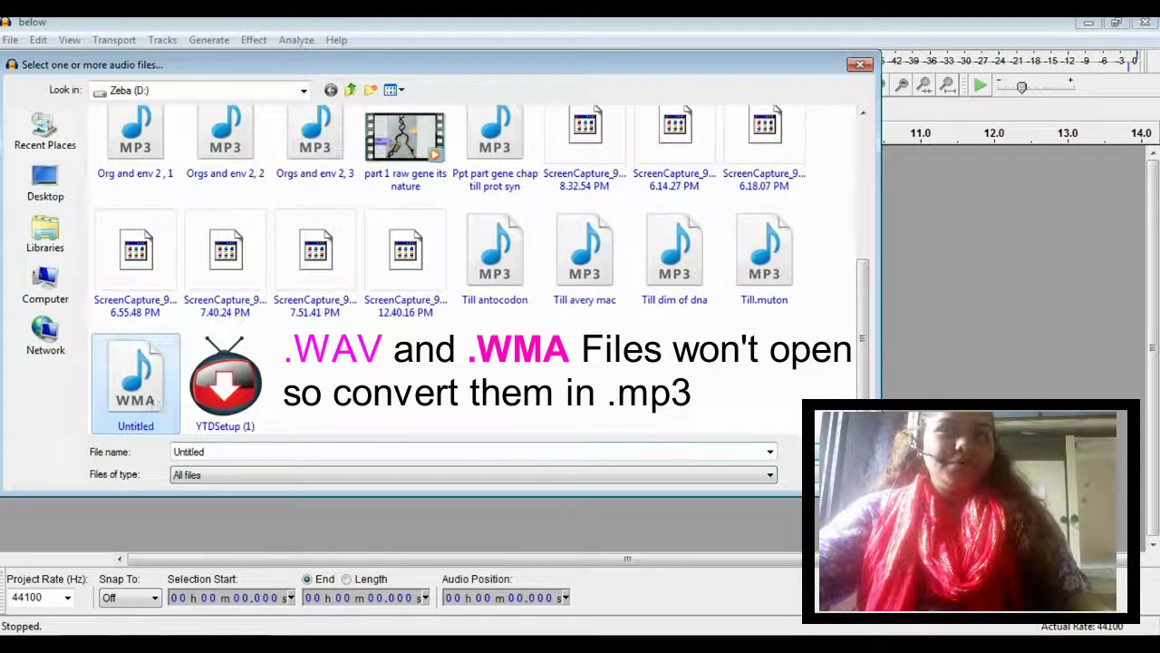
- Try opening the Untitled WMA file and dismiss the FFmpeg-not-found and import-error warnings
{"action": "key", "text": "Return"}
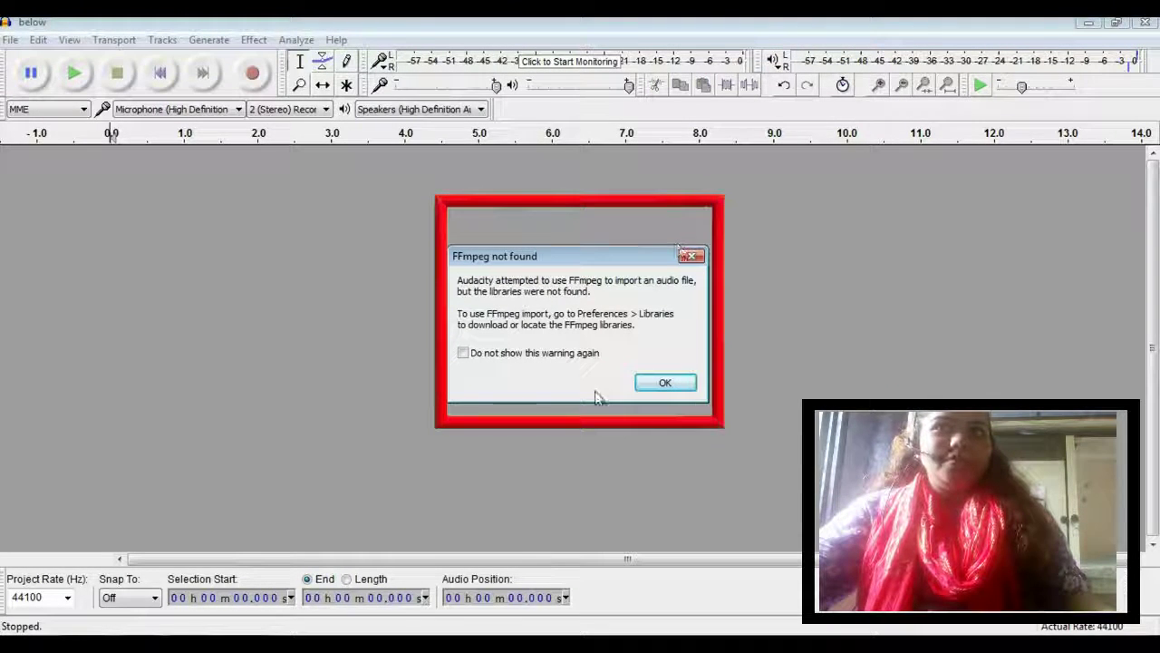
{"action": "left_click", "coordinate": [668, 381]}
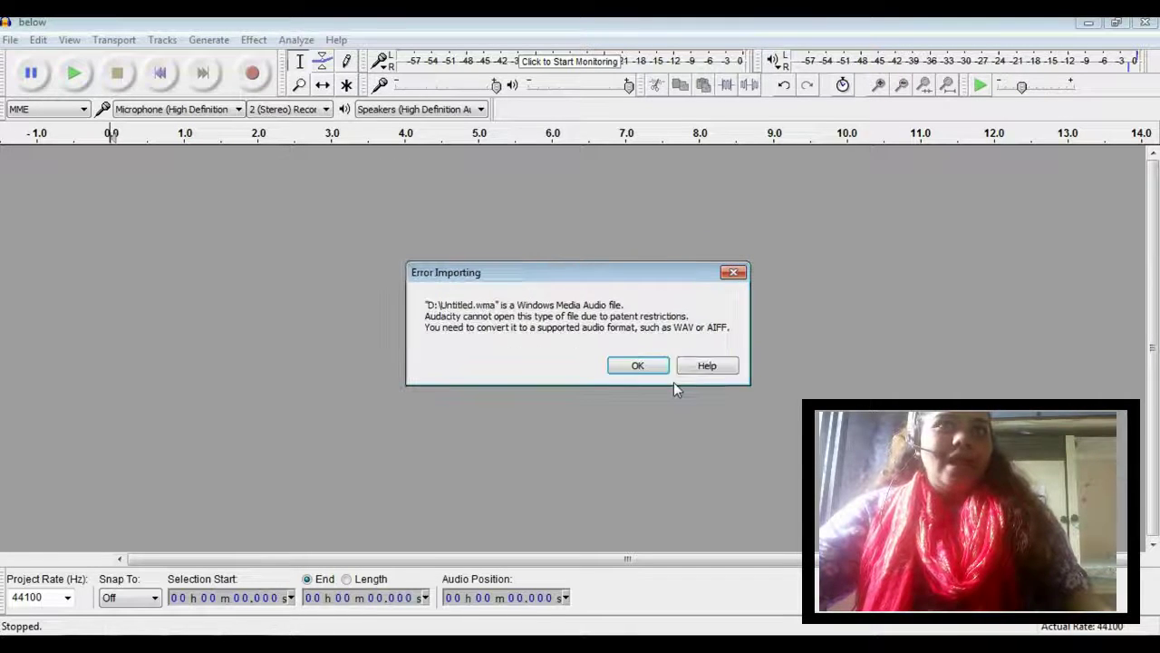
{"action": "left_click", "coordinate": [660, 379]}
- Import the MP3 file 'Till dim of dna' as a new mono track
{"action": "left_click", "coordinate": [11, 40]}
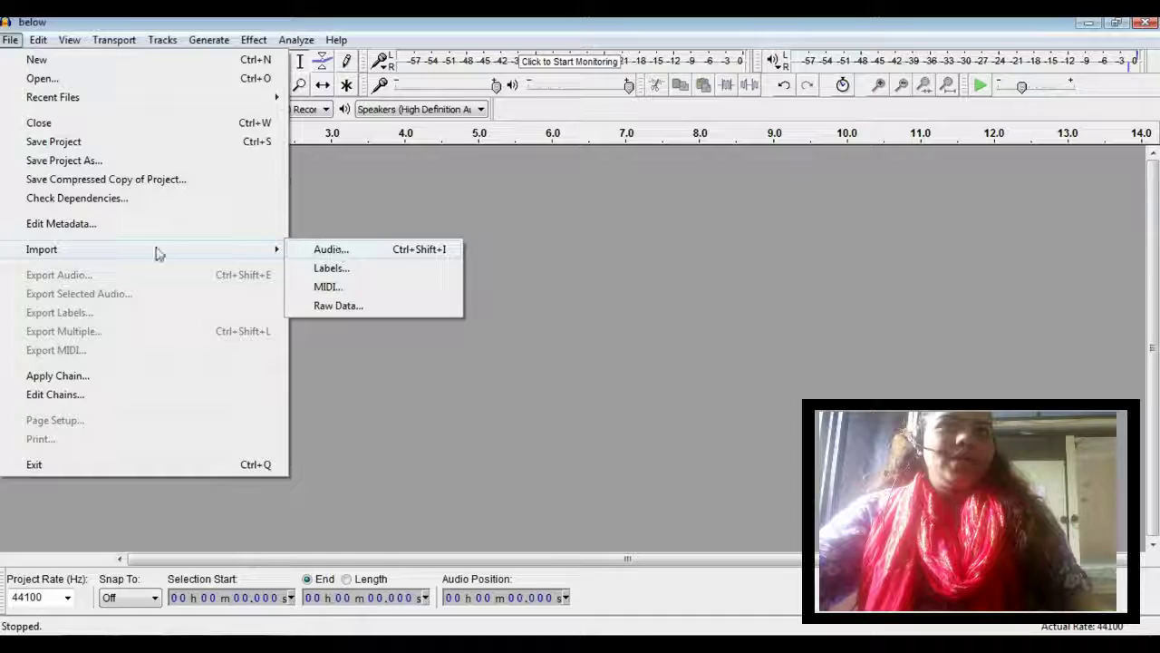
{"action": "left_click", "coordinate": [343, 249]}
{"action": "left_click_drag", "start_coordinate": [857, 201], "coordinate": [863, 329]}
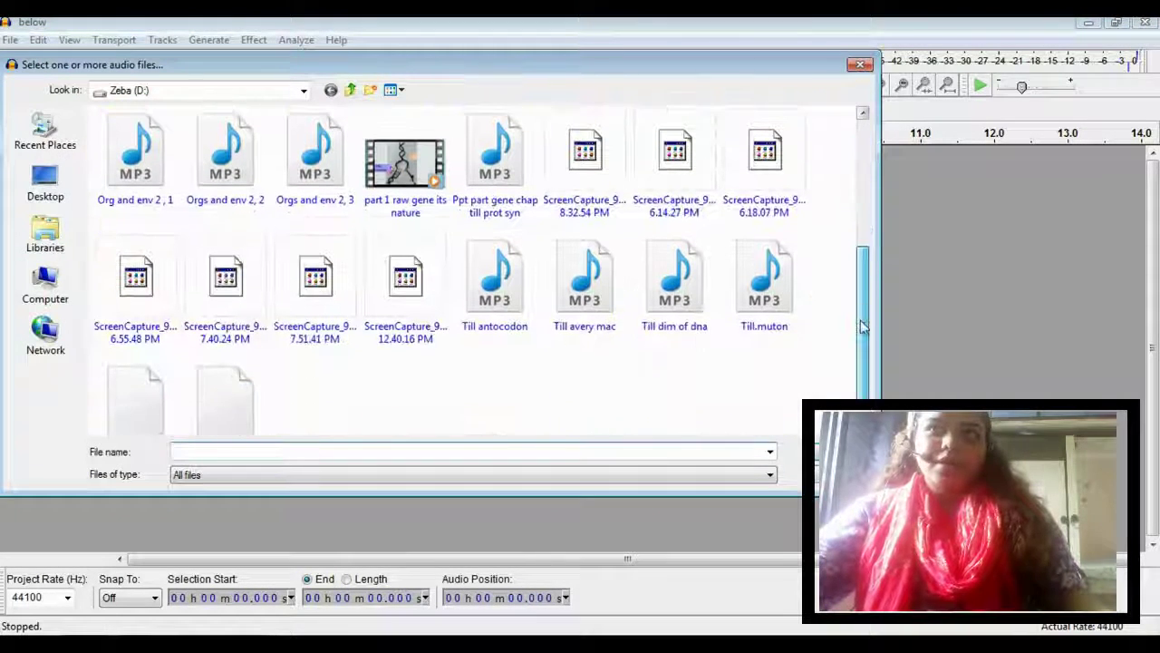
{"action": "left_click", "coordinate": [675, 281]}
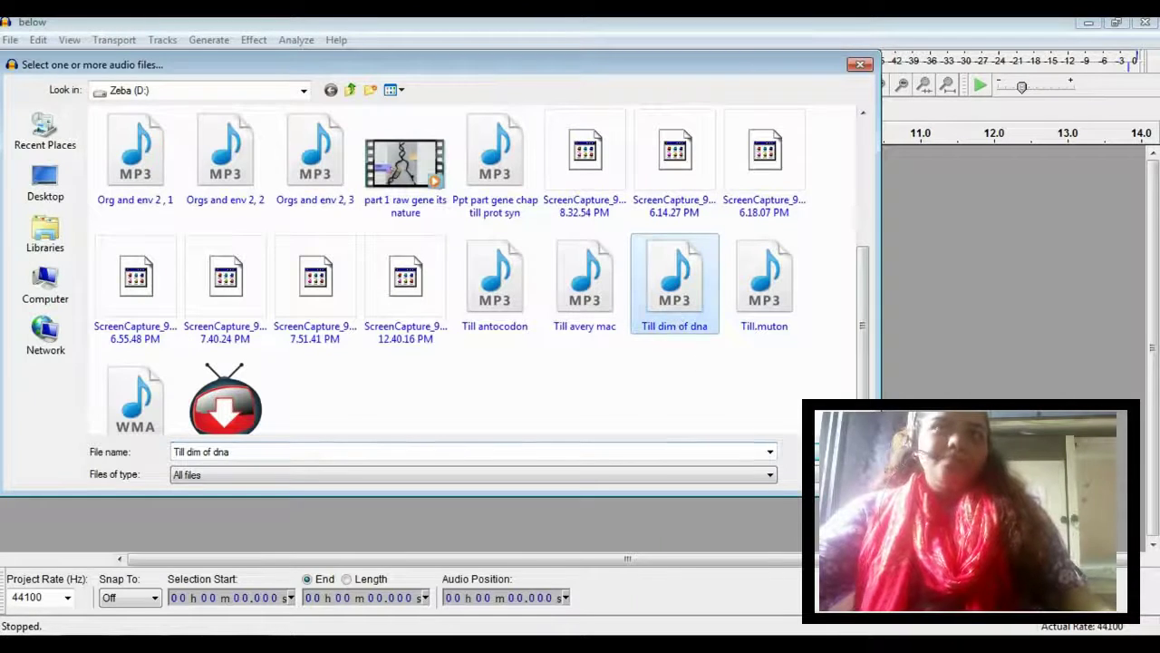
{"action": "key", "text": "Return"}
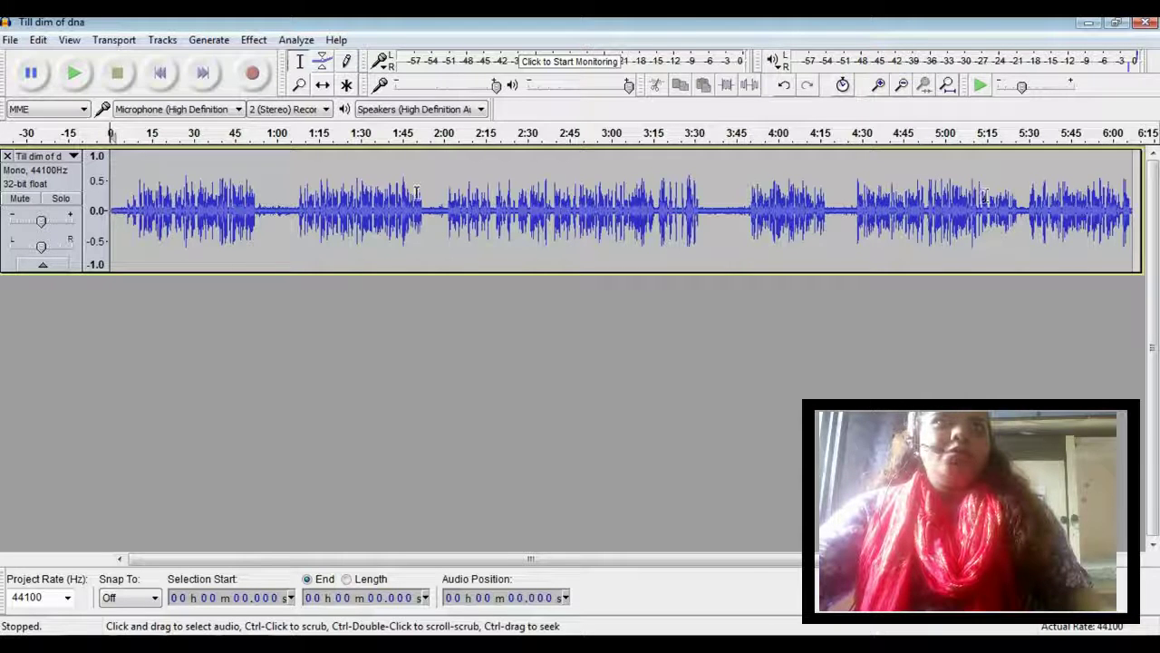
- Zoom in, listen to the opening static, and select about 0.614–5.910 s as noise sample
{"action": "left_click", "coordinate": [74, 46]}
{"action": "left_click", "coordinate": [95, 60]}
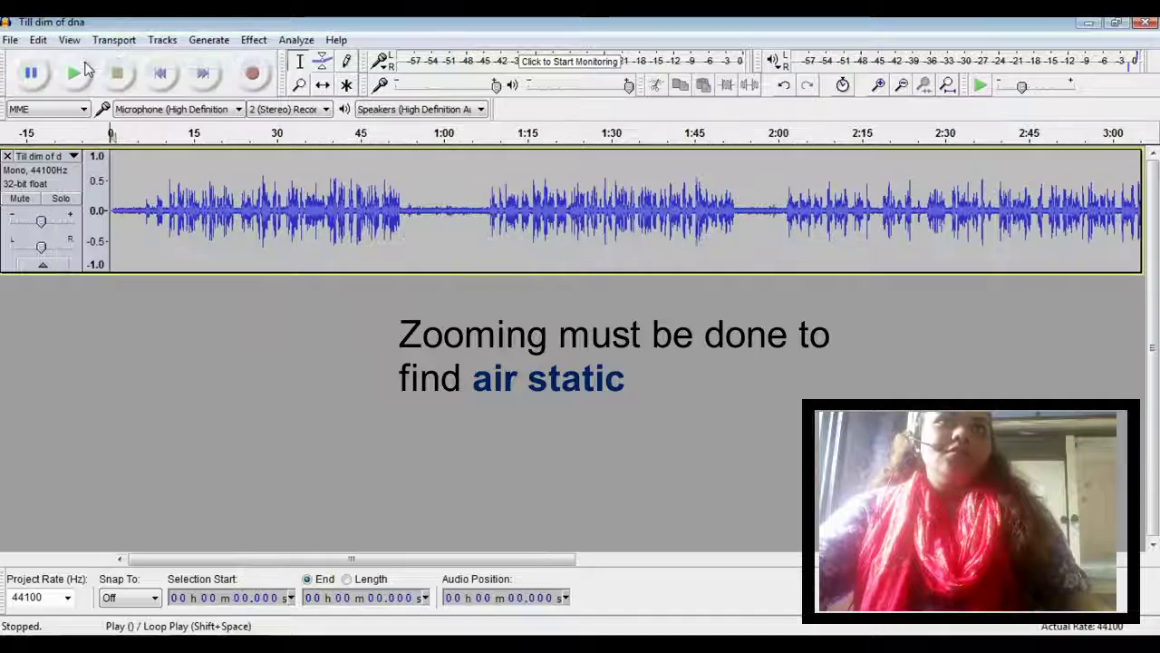
{"action": "left_click", "coordinate": [75, 45]}
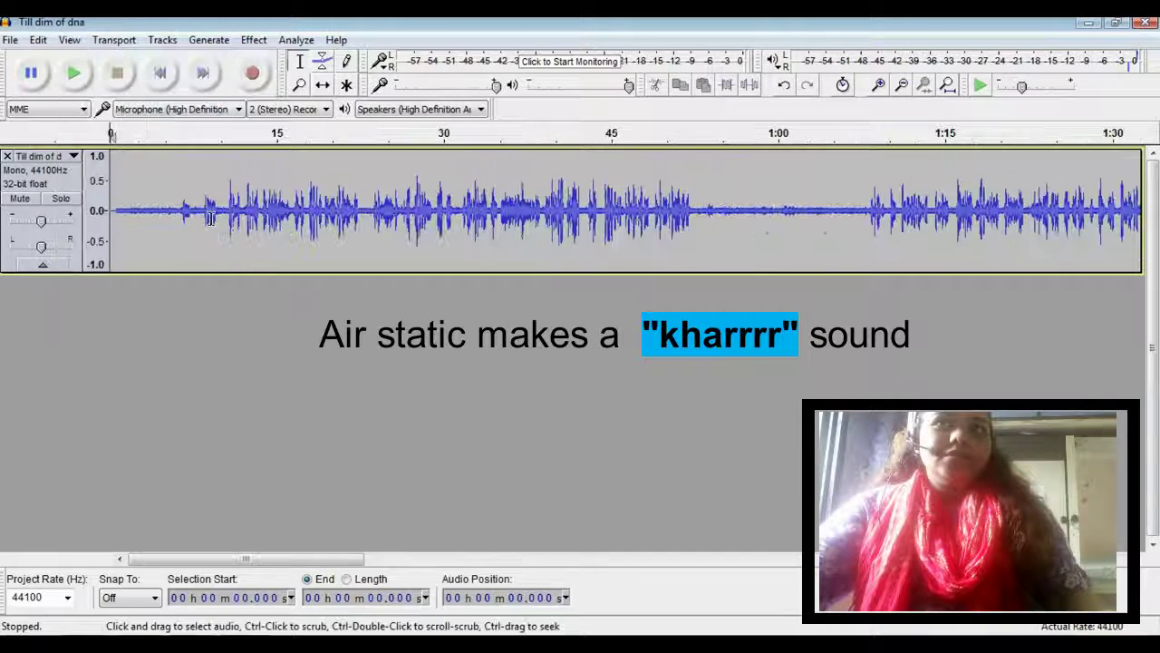
{"action": "left_click", "coordinate": [120, 210]}
{"action": "left_click_drag", "start_coordinate": [120, 210], "coordinate": [175, 216]}
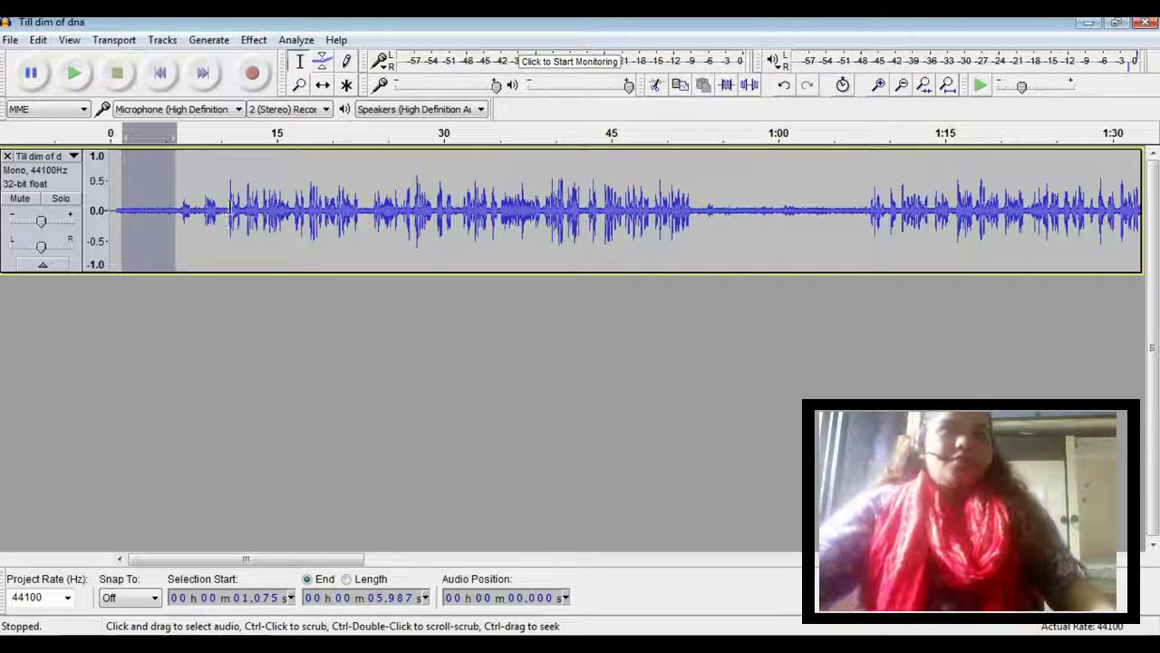
{"action": "left_click", "coordinate": [76, 72]}
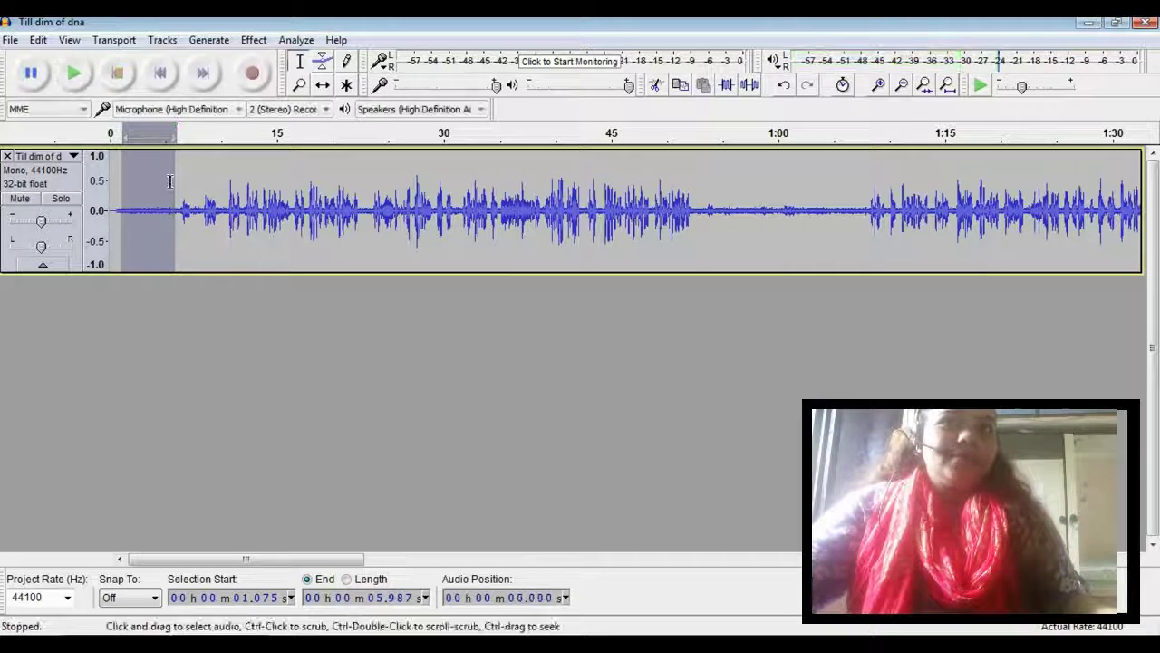
{"action": "left_click", "coordinate": [308, 349]}
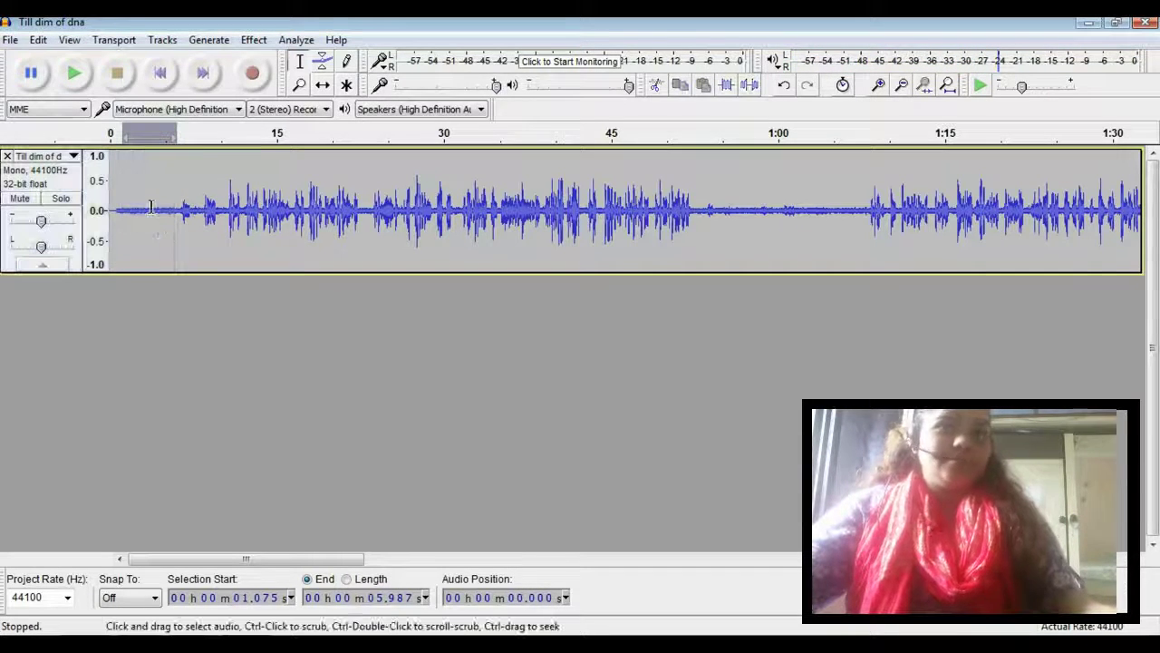
{"action": "left_click_drag", "start_coordinate": [175, 211], "coordinate": [116, 210]}
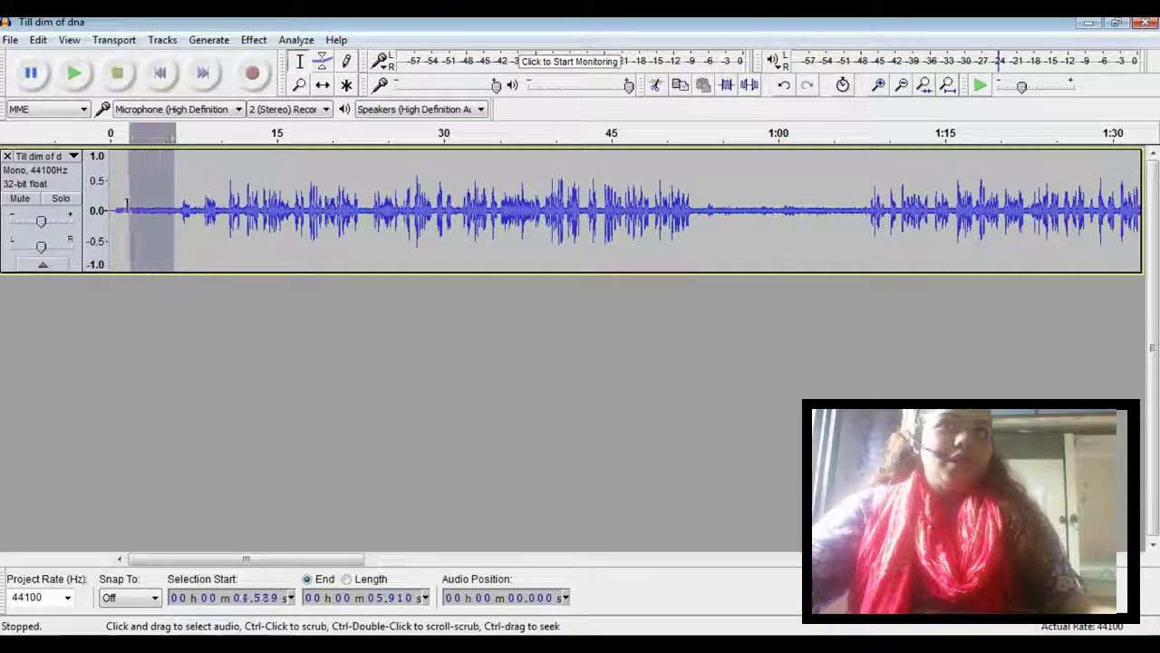
- Get a Noise Reduction noise profile from the selected quiet opening seconds
{"action": "left_click", "coordinate": [255, 40]}
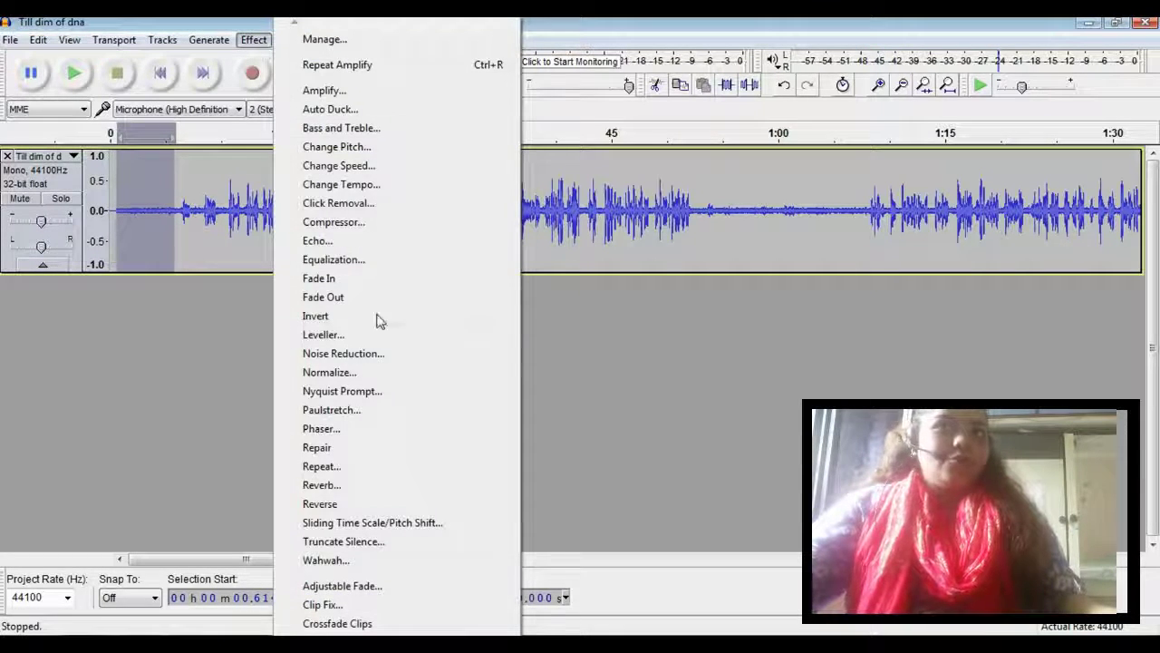
{"action": "left_click", "coordinate": [371, 353]}
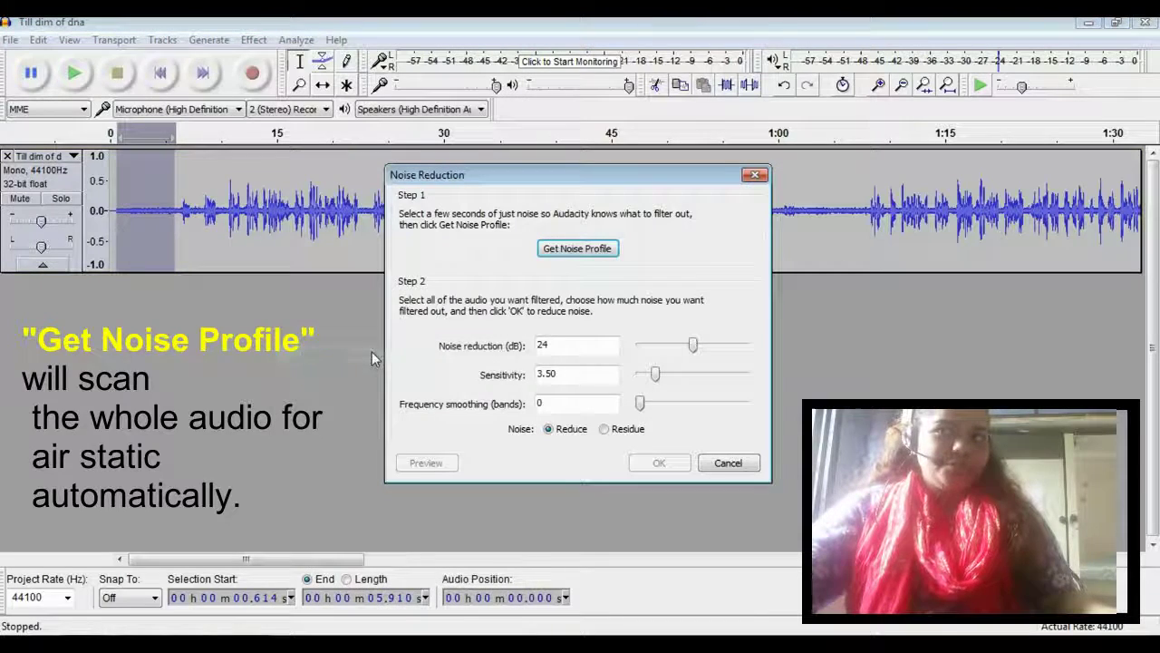
{"action": "left_click", "coordinate": [591, 251]}
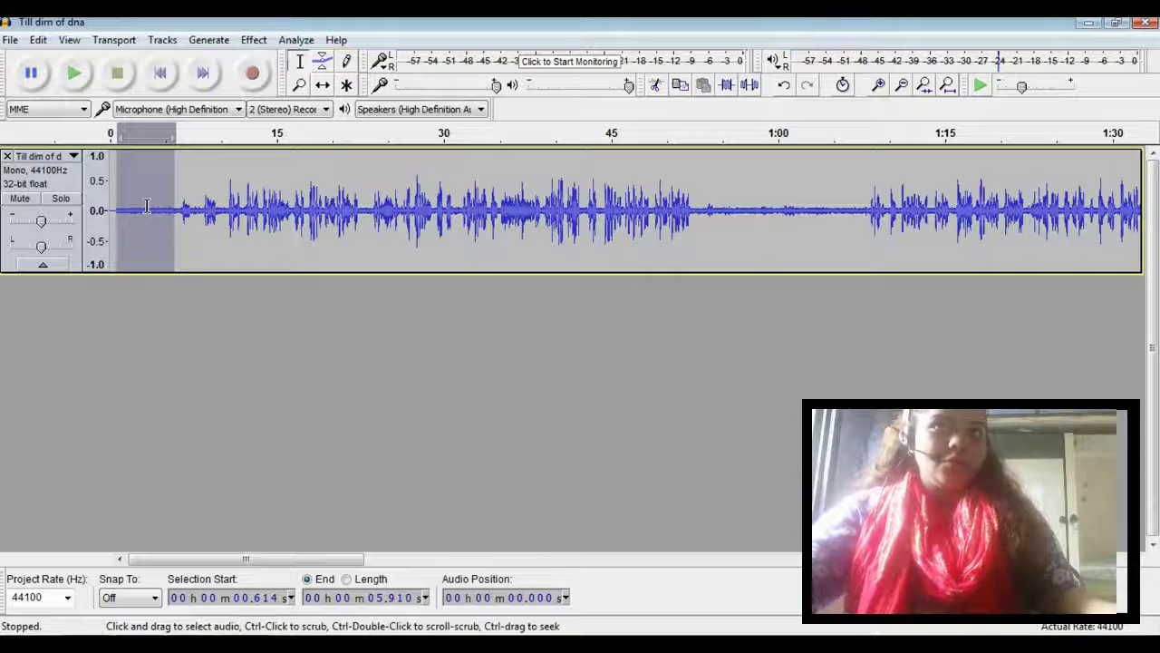
- Select the entire 'Till dim of dna' recording with Edit > Select > All
{"action": "left_click", "coordinate": [201, 327]}
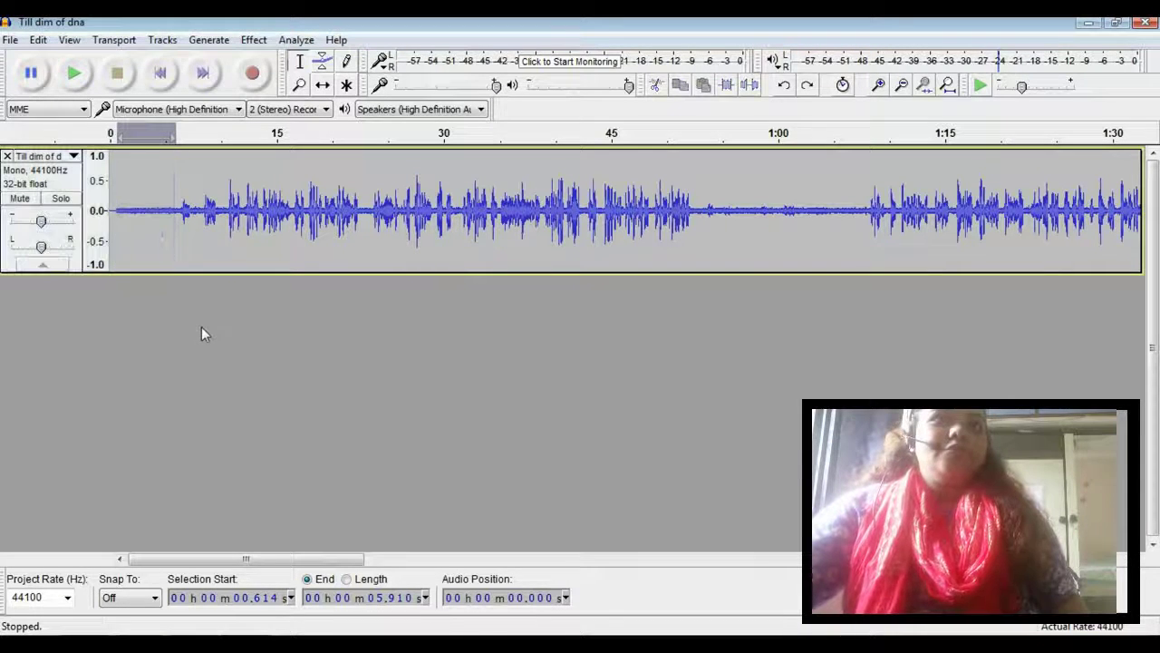
{"action": "left_click", "coordinate": [40, 41]}
{"action": "mouse_move", "coordinate": [136, 294]}
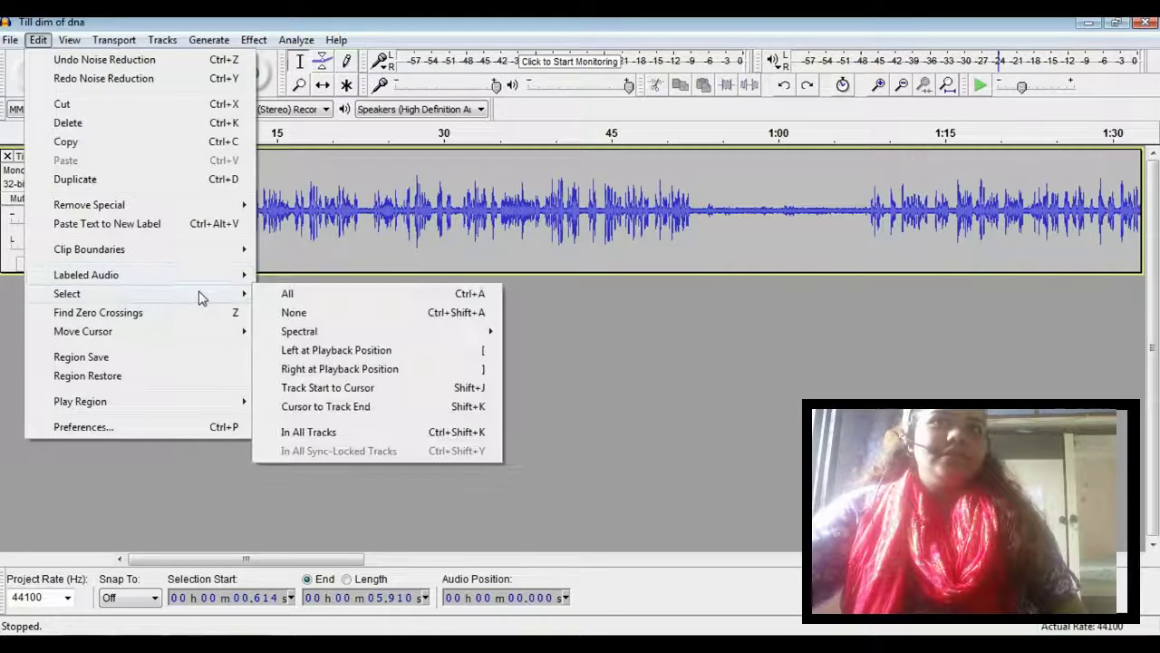
{"action": "left_click", "coordinate": [284, 296]}
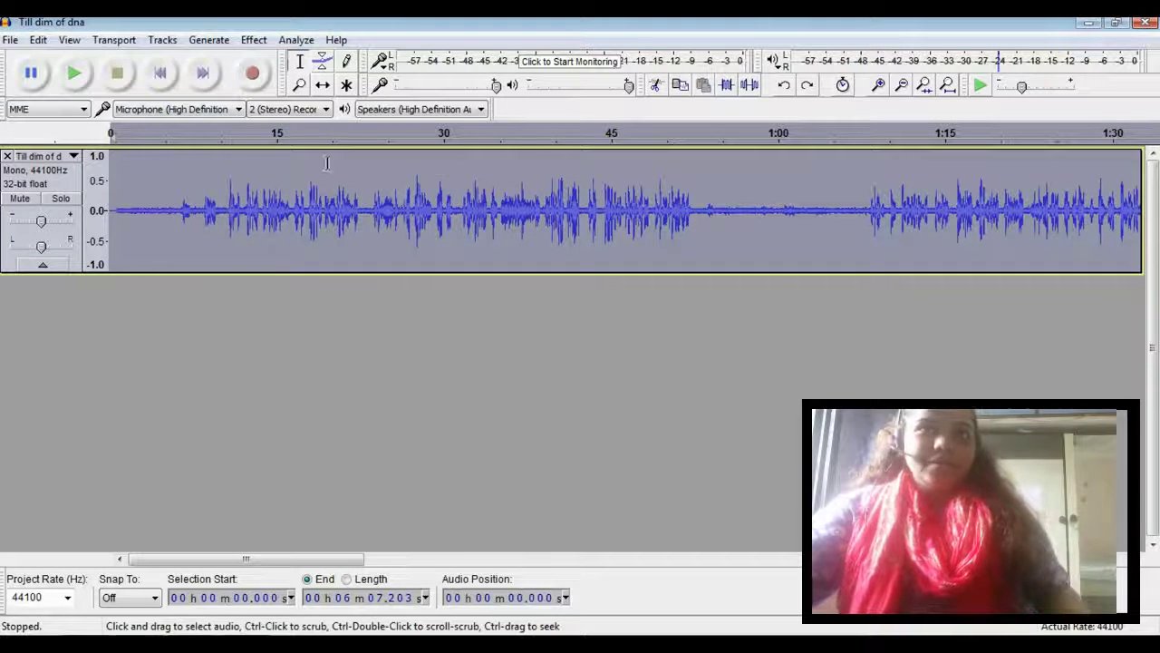
- Apply Noise Reduction at 24 dB with 3.50 sensitivity to the whole track
{"action": "left_click", "coordinate": [253, 42]}
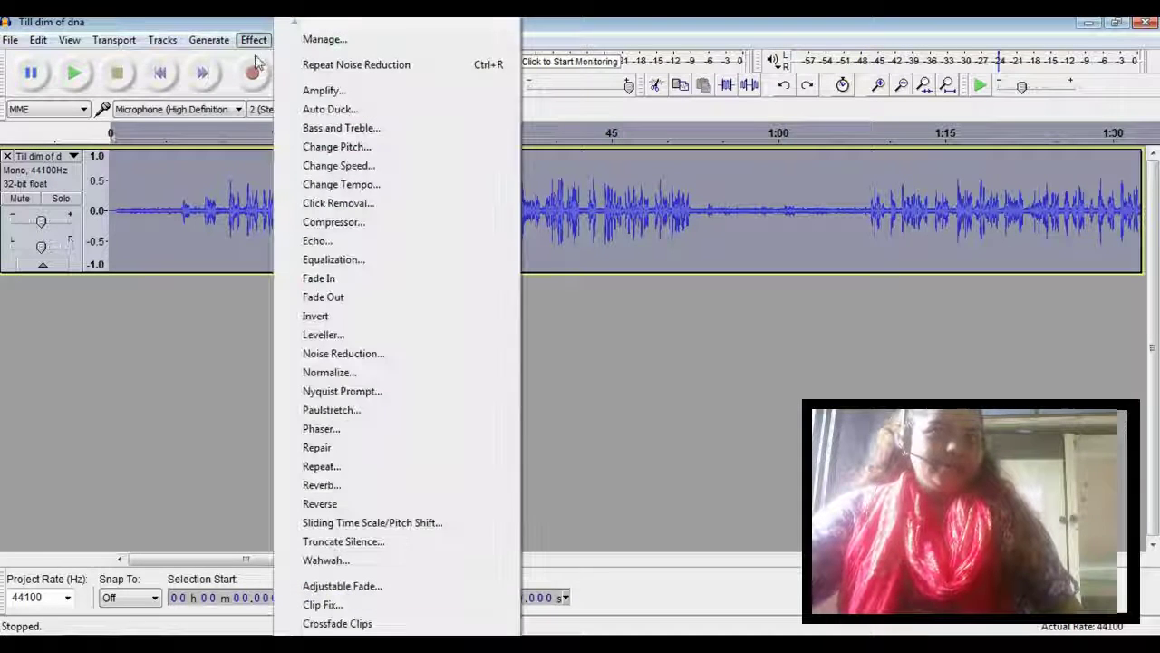
{"action": "left_click", "coordinate": [338, 352]}
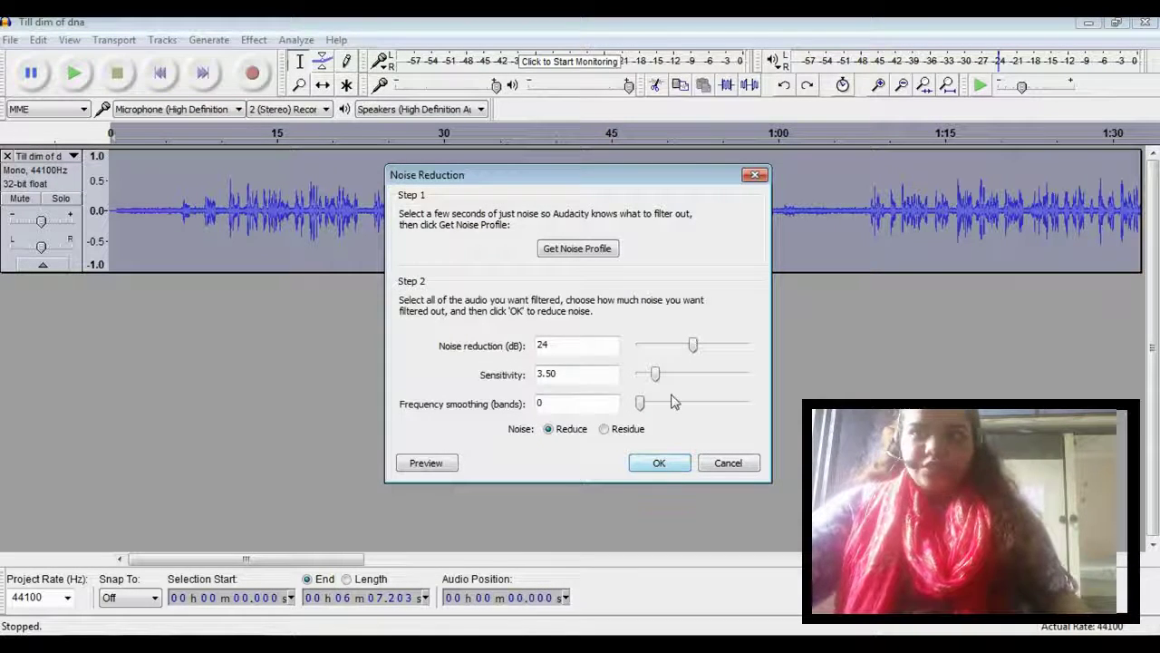
{"action": "left_click", "coordinate": [659, 464]}
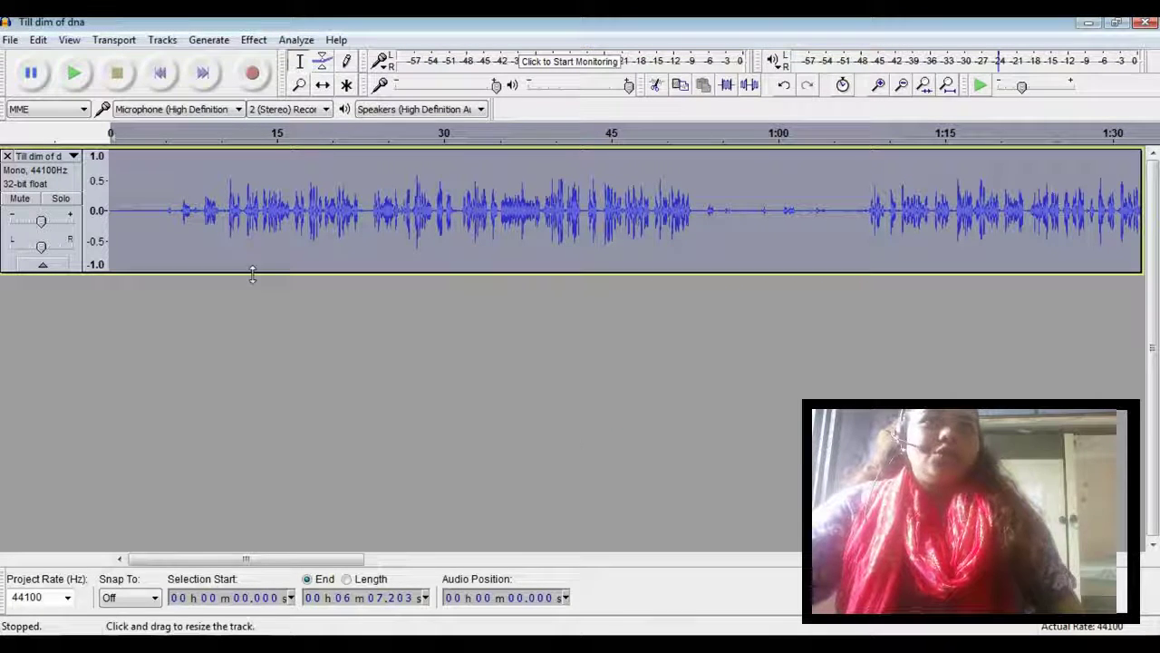
{"action": "left_click", "coordinate": [76, 74]}
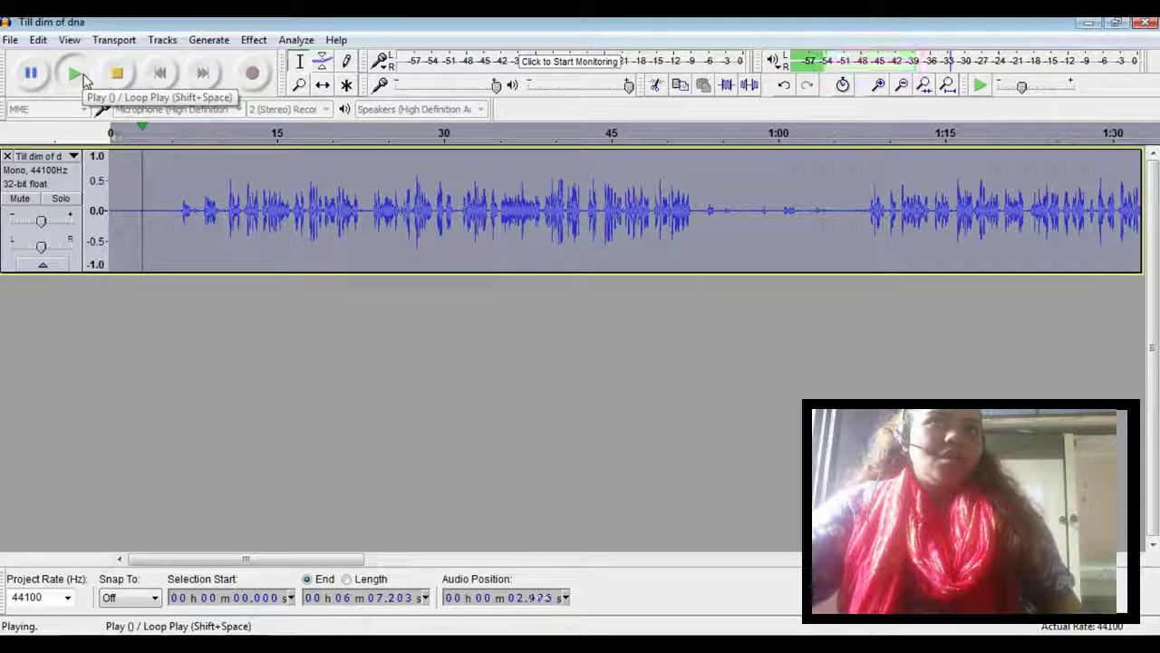
{"action": "left_click", "coordinate": [179, 134]}
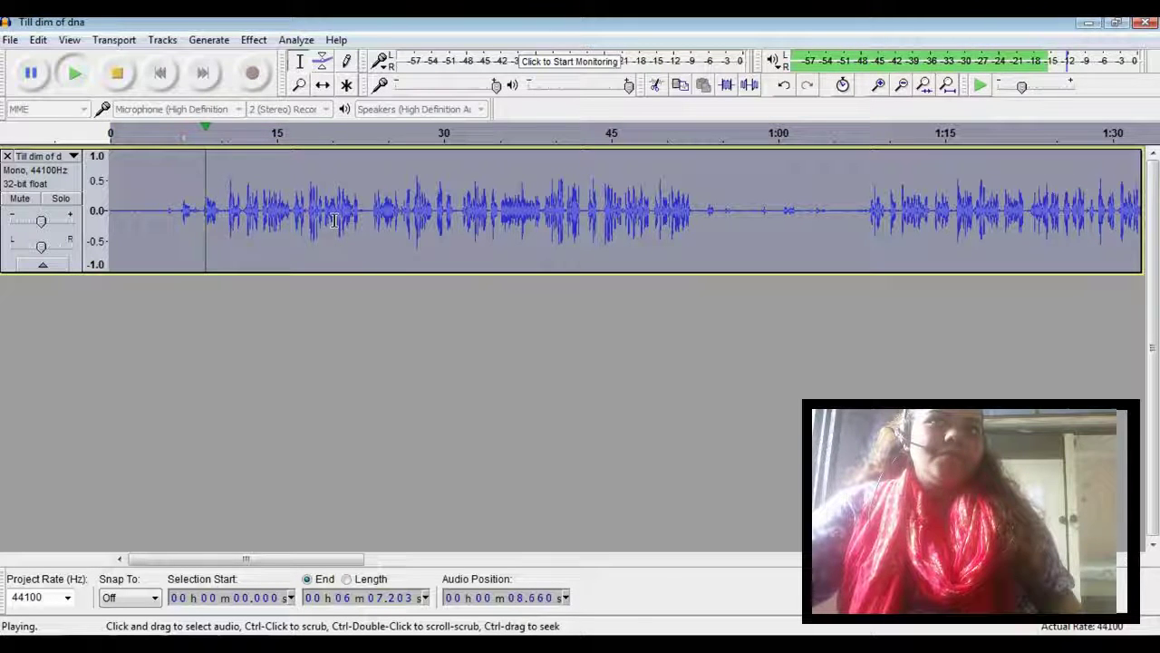
{"action": "left_click", "coordinate": [117, 73]}
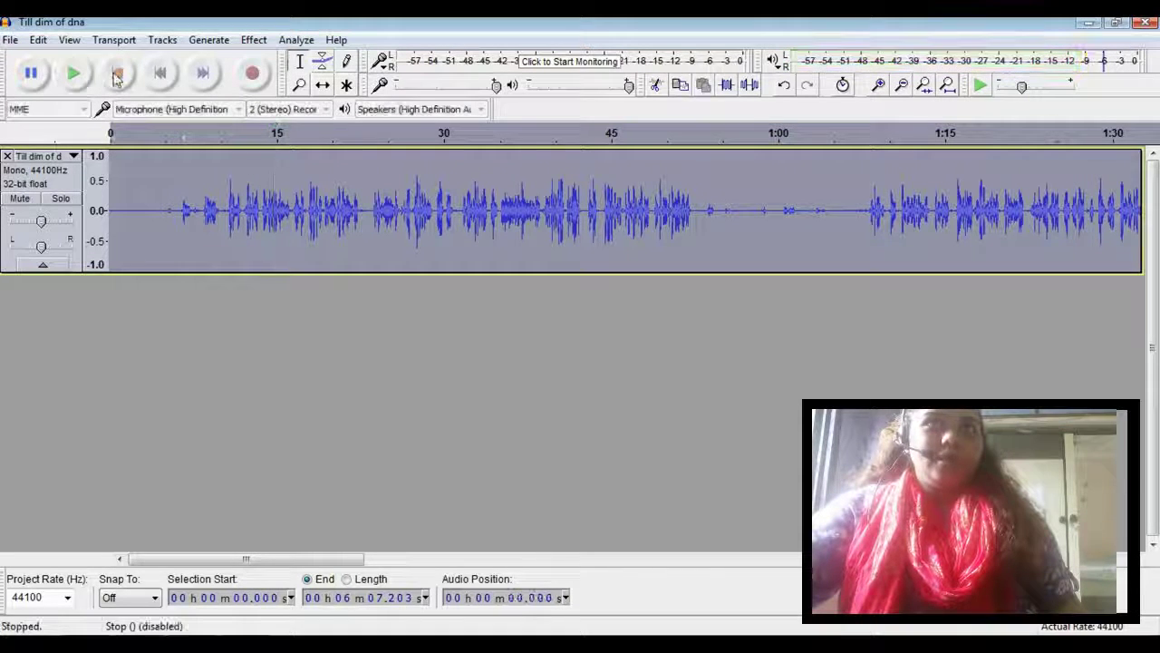
- Apply Amplify with 4.25 dB gain, bringing the new peak to -0.00 dB
{"action": "left_click", "coordinate": [254, 40]}
{"action": "left_click", "coordinate": [324, 91]}
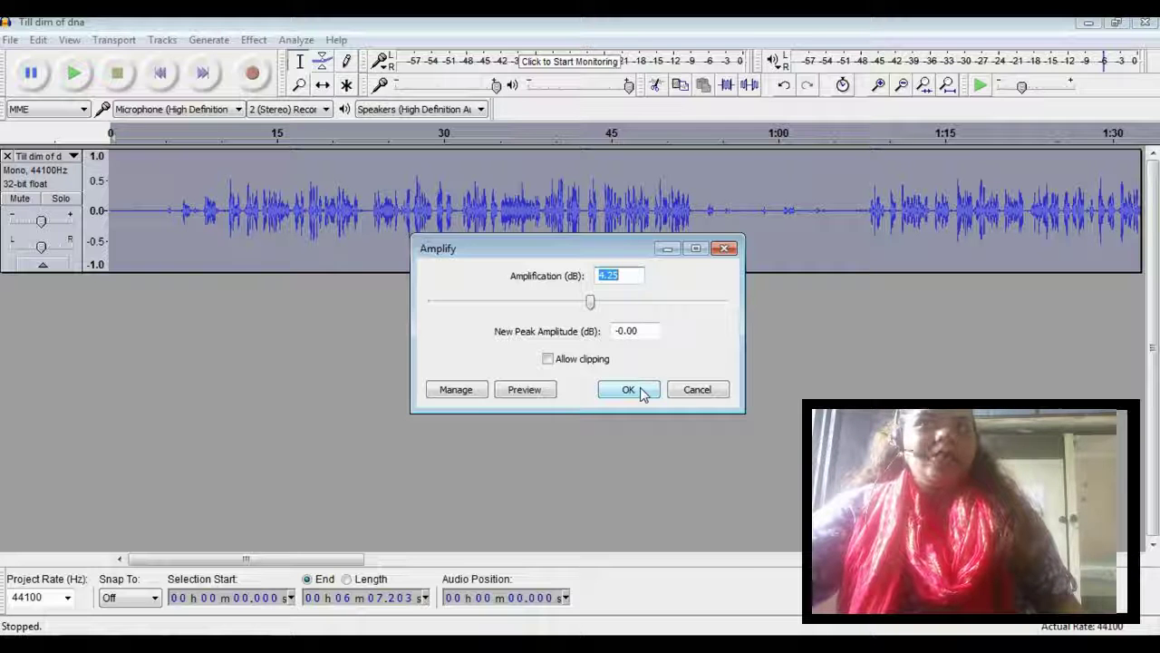
{"action": "left_click", "coordinate": [640, 387]}
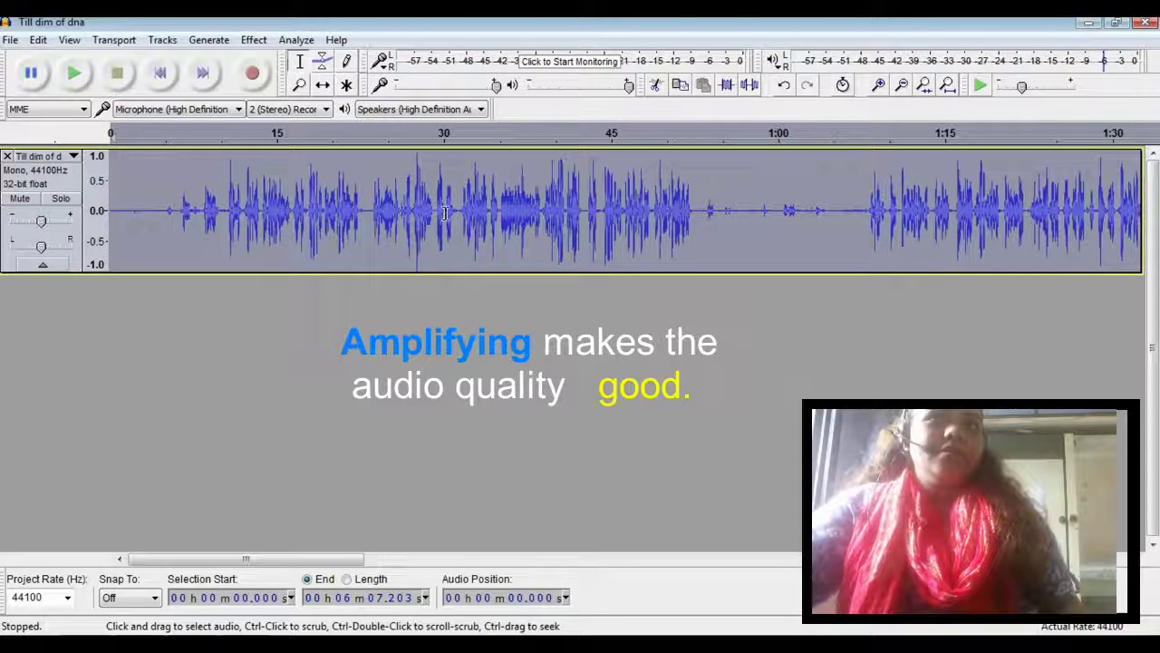
- Play back the amplified, noise-reduced 'Till dim of dna' track
{"action": "left_click", "coordinate": [150, 150]}
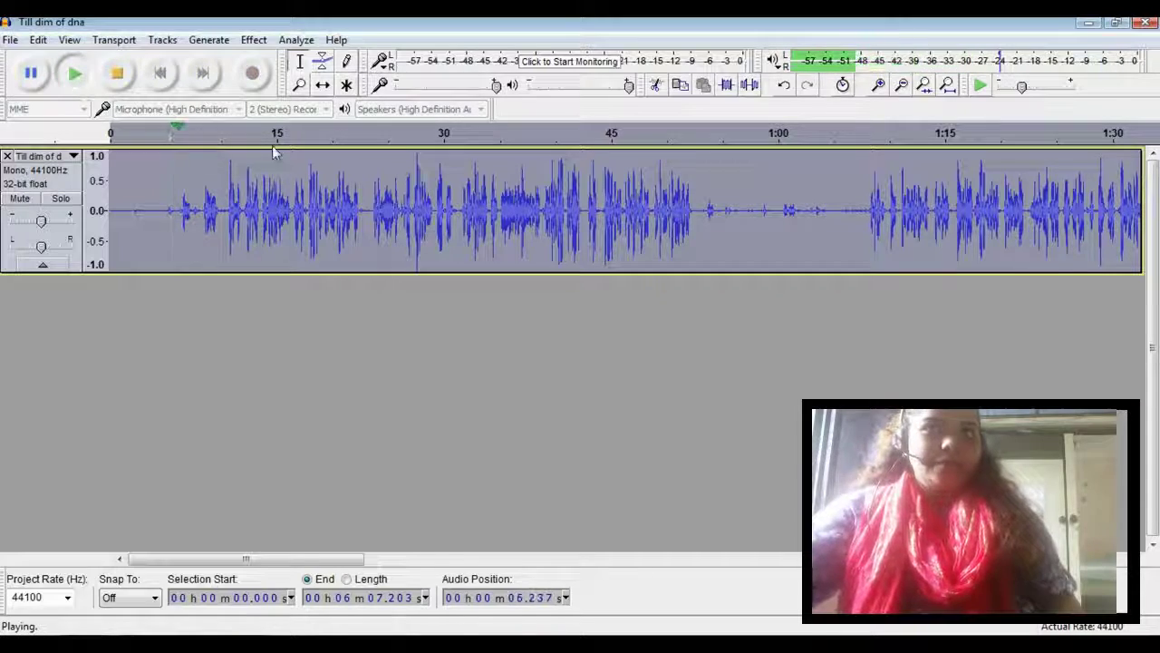